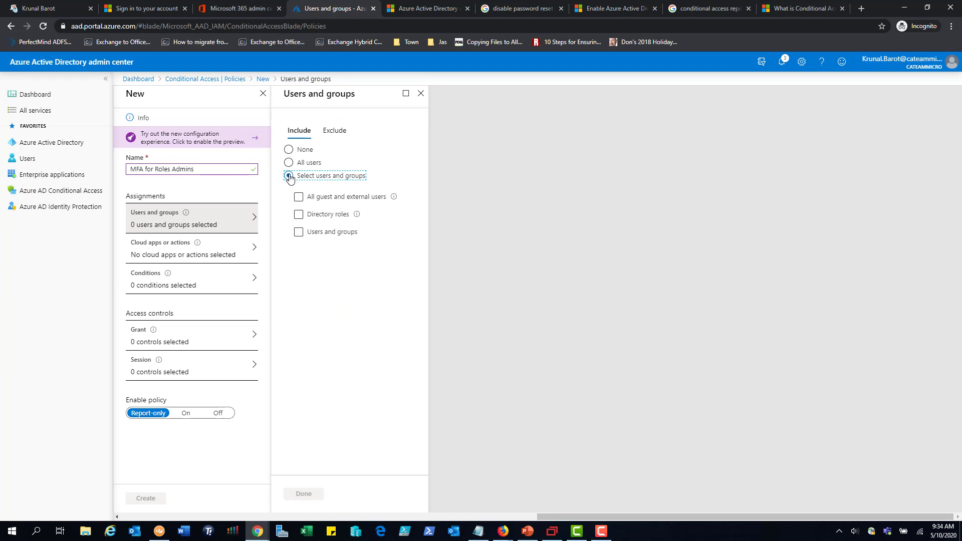
Include the Billing, Global, Helpdesk and Exchange administrator directory roles in the policy's users and groups assignment
{"action": "left_click", "coordinate": [299, 217]}
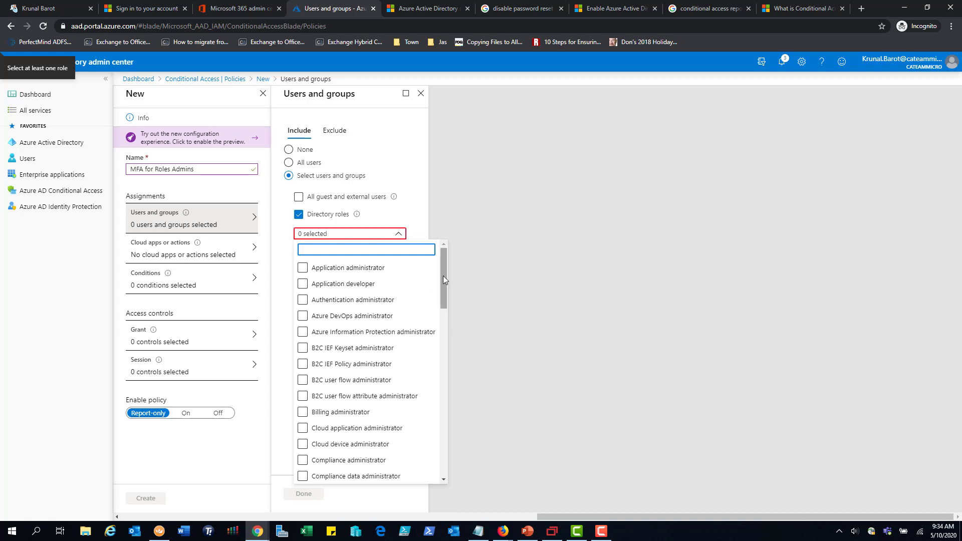
{"action": "left_click_drag", "start_coordinate": [442, 276], "coordinate": [443, 293]}
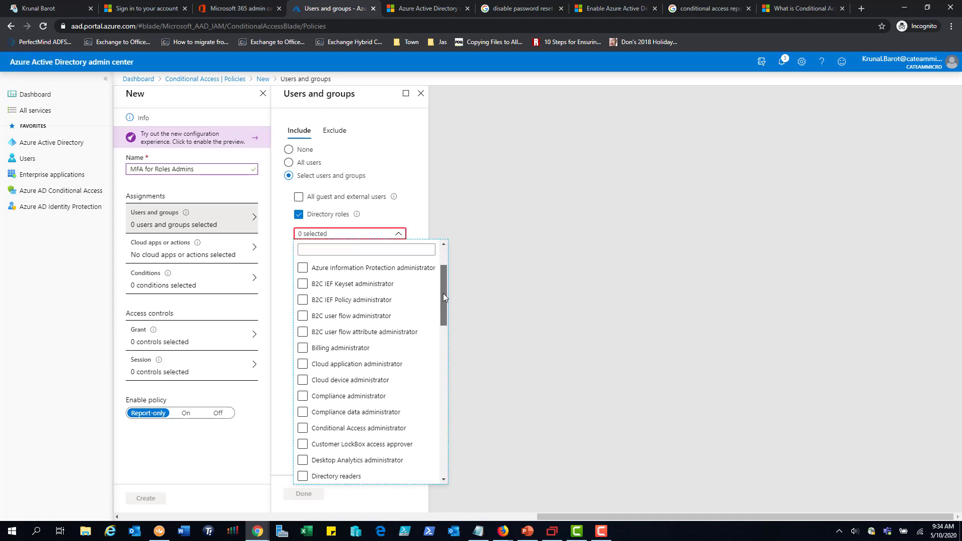
{"action": "left_click", "coordinate": [303, 348]}
{"action": "left_click_drag", "start_coordinate": [448, 307], "coordinate": [451, 347]}
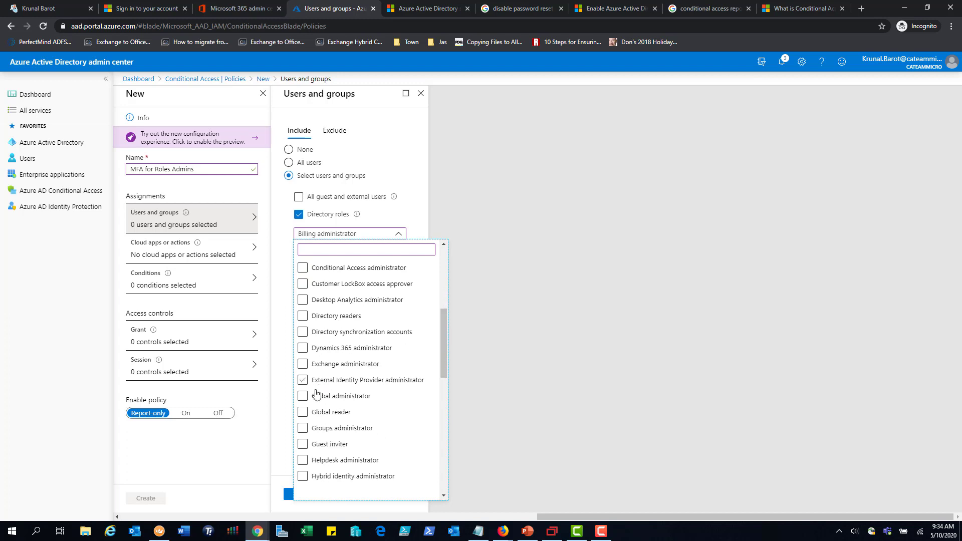
{"action": "left_click", "coordinate": [303, 396]}
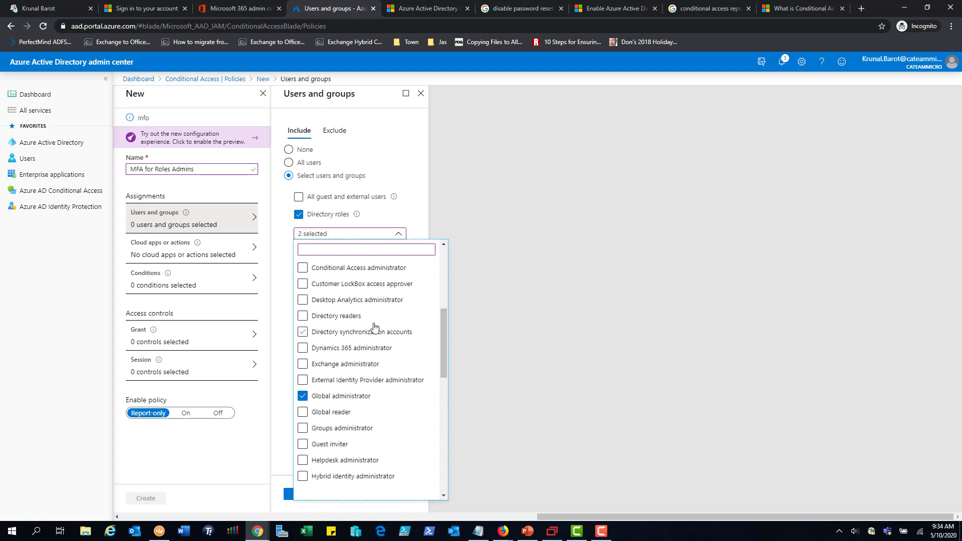
{"action": "left_click_drag", "start_coordinate": [443, 330], "coordinate": [443, 348]}
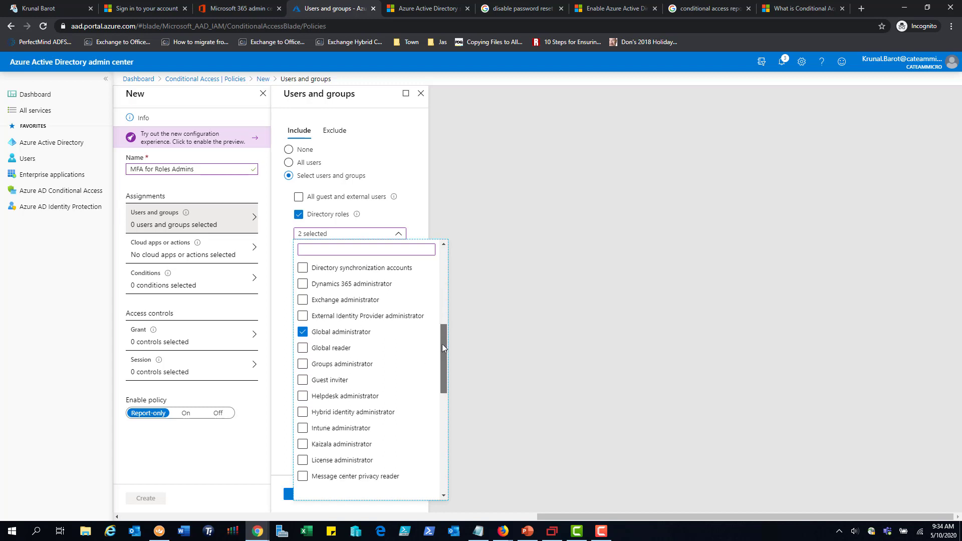
{"action": "left_click", "coordinate": [302, 396]}
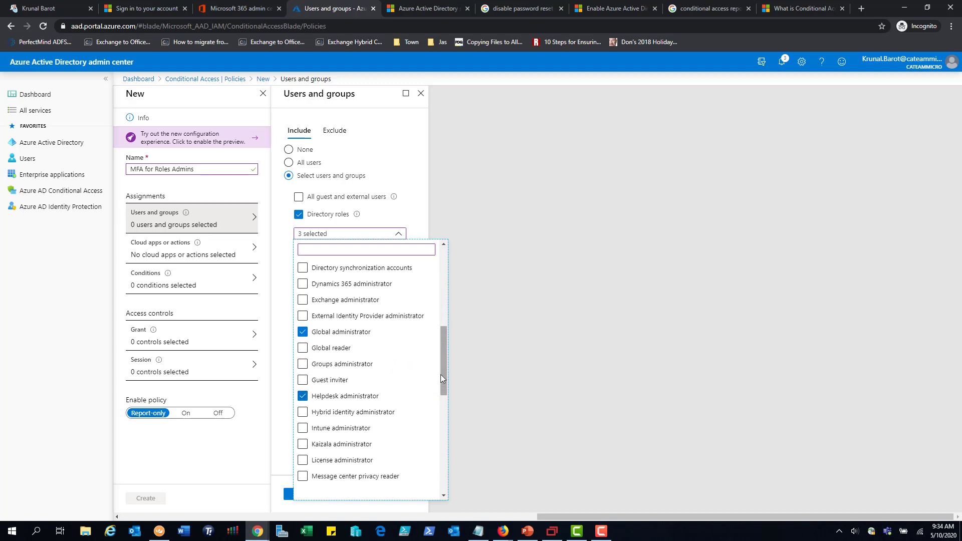
{"action": "left_click", "coordinate": [303, 299]}
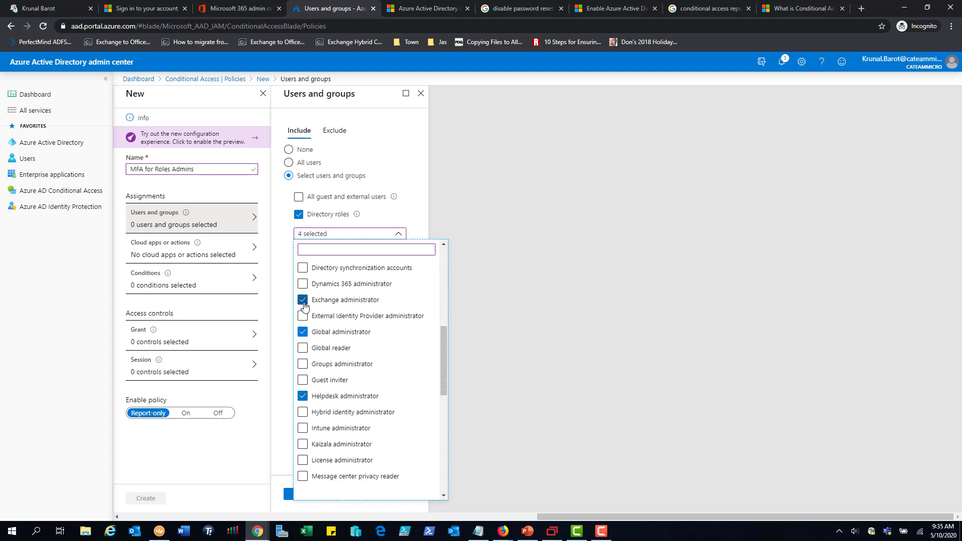
{"action": "left_click", "coordinate": [406, 176]}
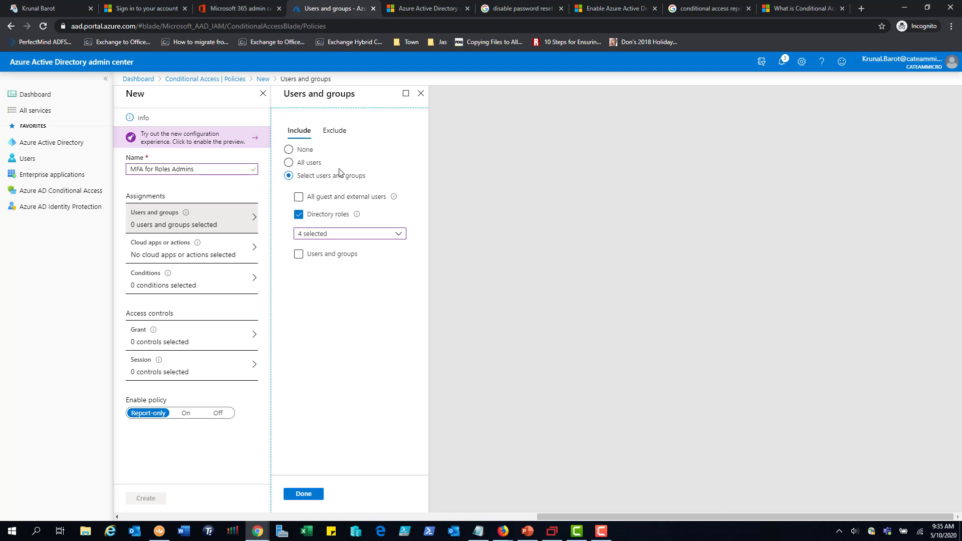
Exclude the signed-in administrator's own account from the policy and save the users and groups assignment
{"action": "left_click", "coordinate": [334, 131]}
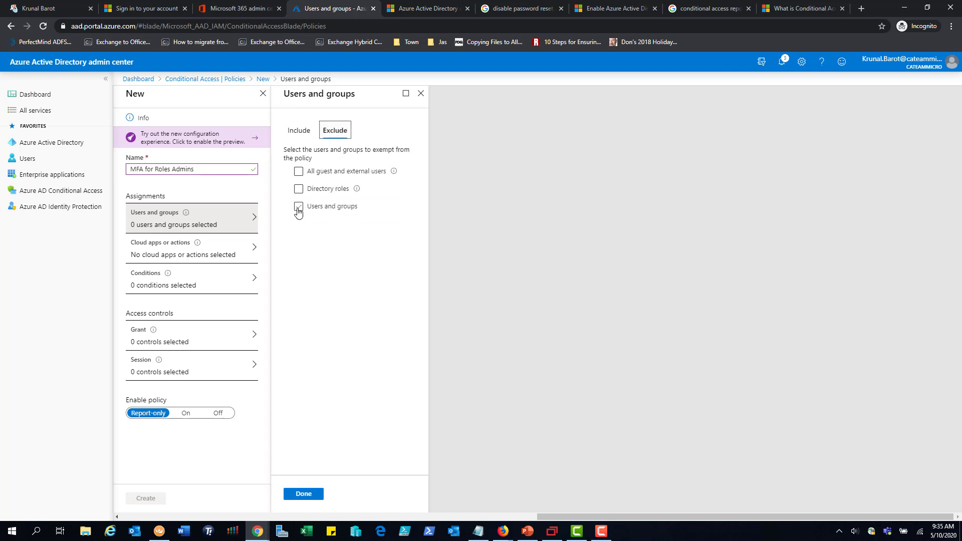
{"action": "left_click", "coordinate": [298, 209]}
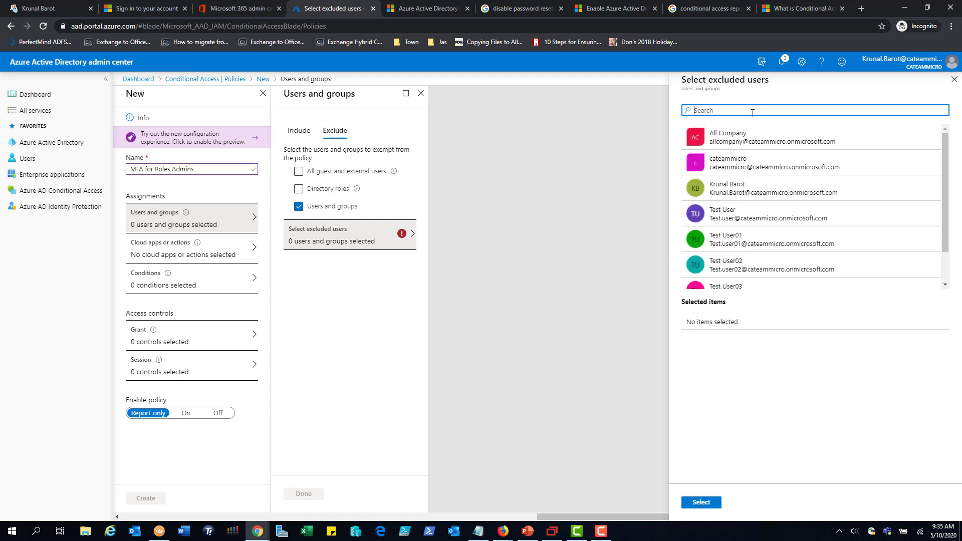
{"action": "type", "text": "krunal"}
{"action": "left_click", "coordinate": [744, 144]}
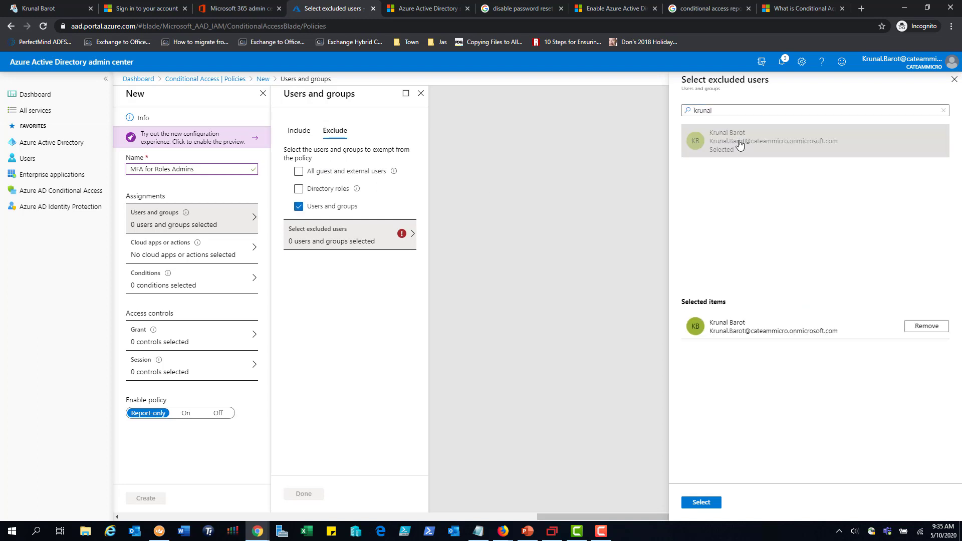
{"action": "left_click", "coordinate": [703, 503]}
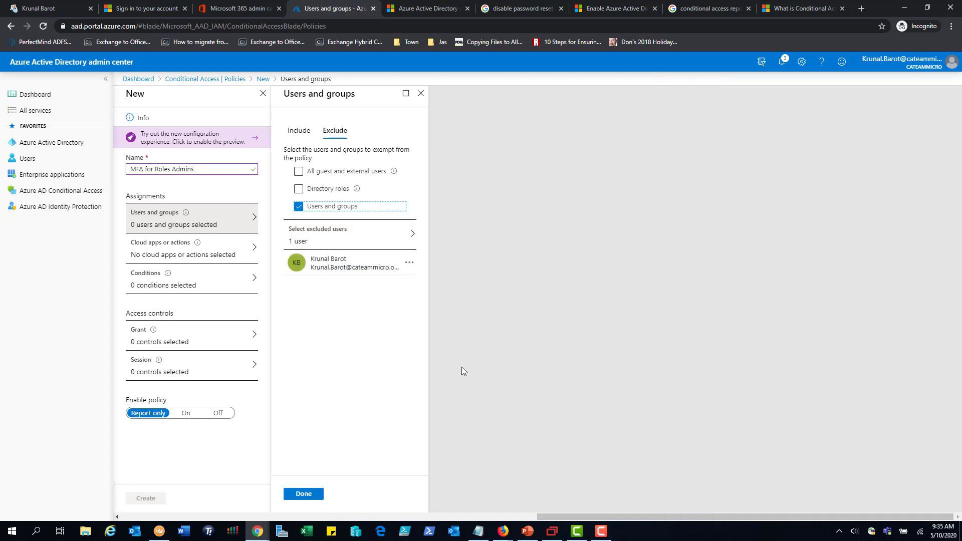
{"action": "left_click", "coordinate": [305, 496]}
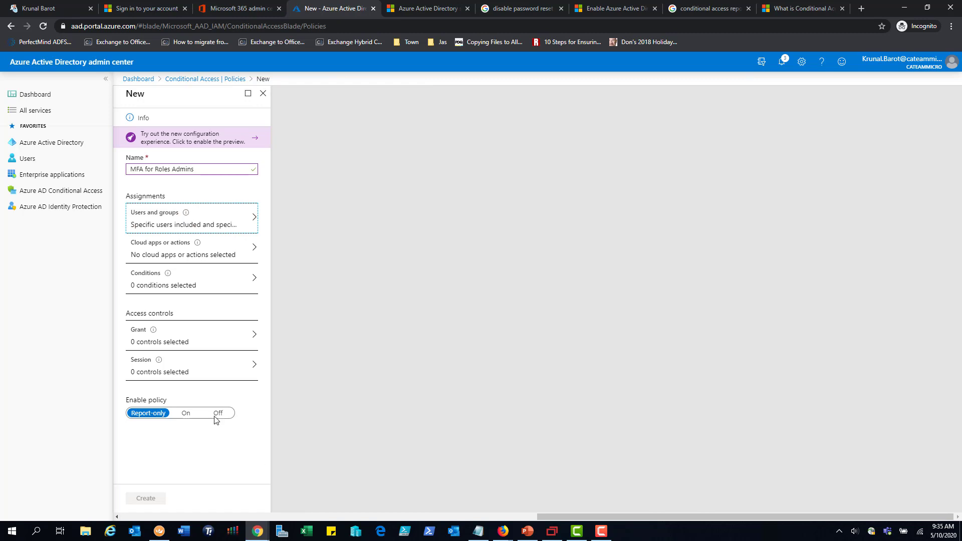
Apply the MFA for Roles Admins policy to all cloud apps
{"action": "left_click", "coordinate": [192, 254]}
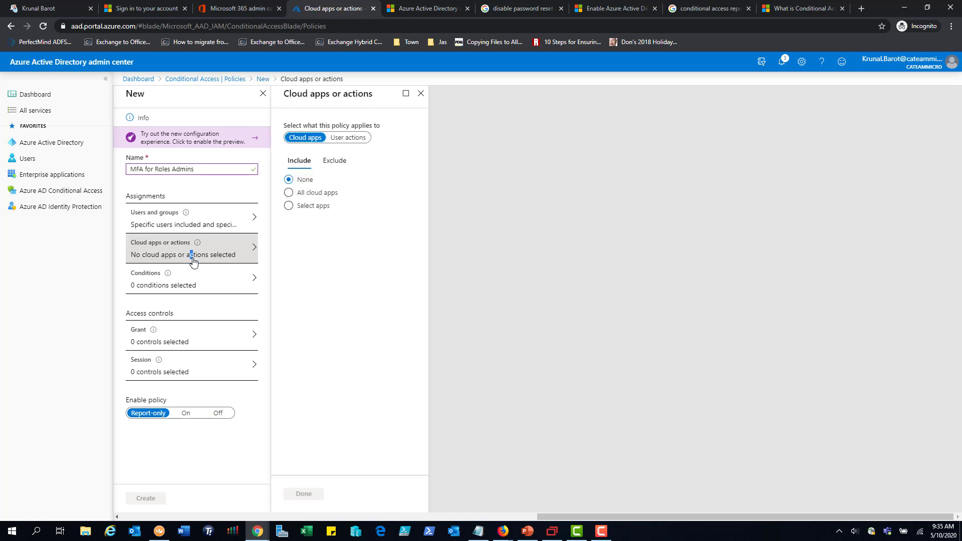
{"action": "left_click", "coordinate": [289, 193]}
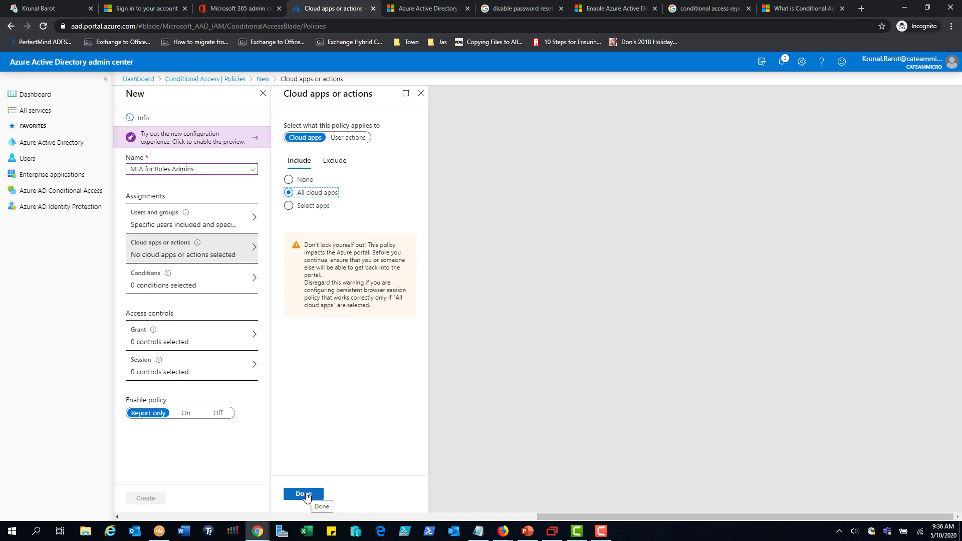
{"action": "left_click", "coordinate": [304, 495]}
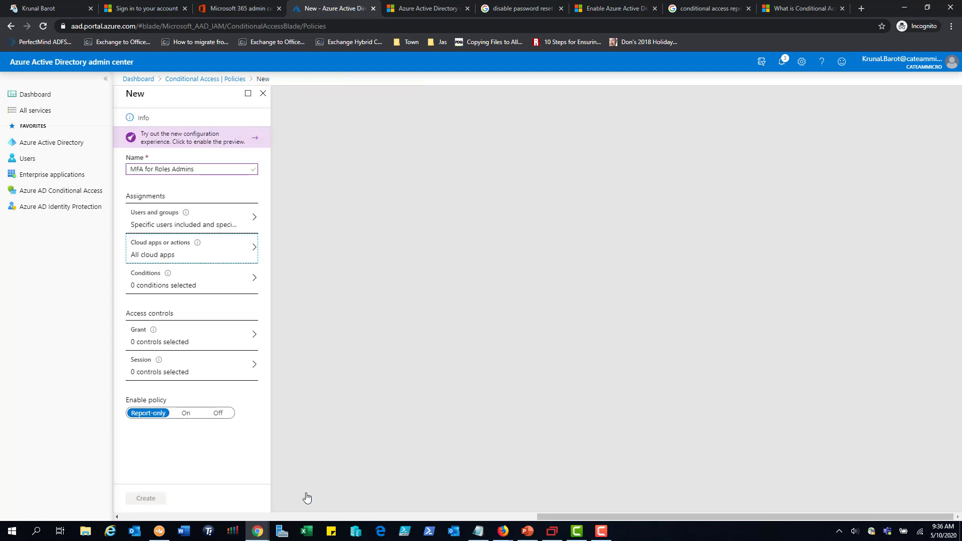
Enable the Client apps condition for browser and for mobile apps and desktop clients, including Exchange ActiveSync and other clients
{"action": "left_click", "coordinate": [219, 289]}
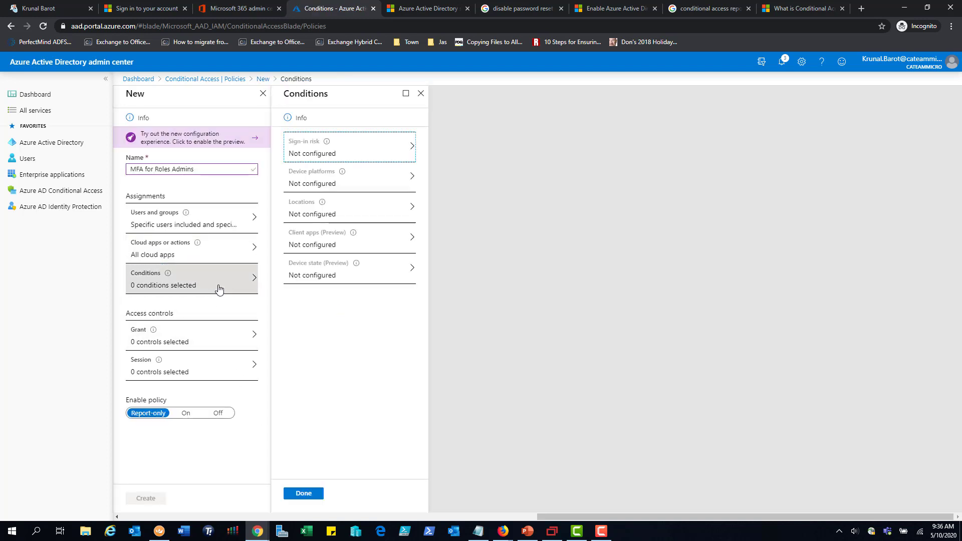
{"action": "left_click", "coordinate": [322, 242]}
{"action": "left_click", "coordinate": [821, 119]}
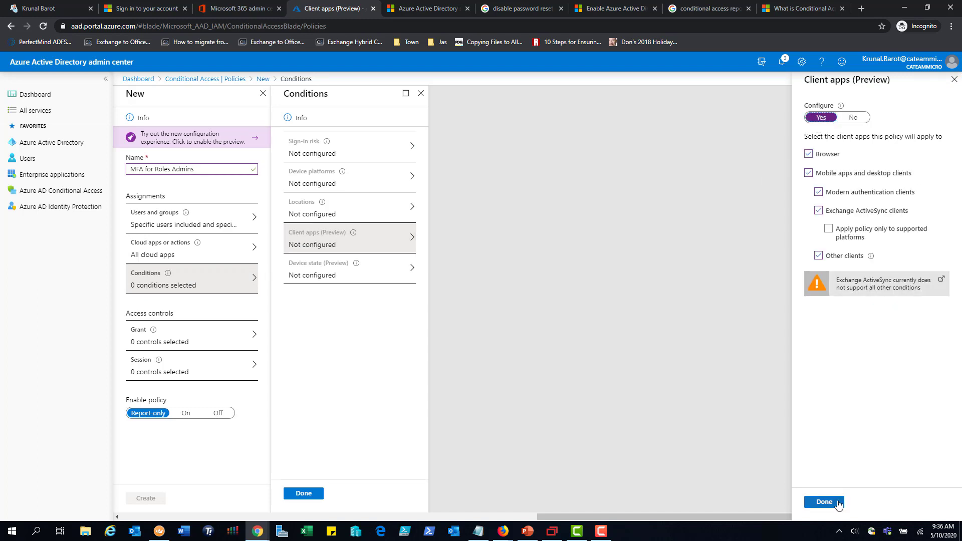
{"action": "left_click", "coordinate": [824, 502]}
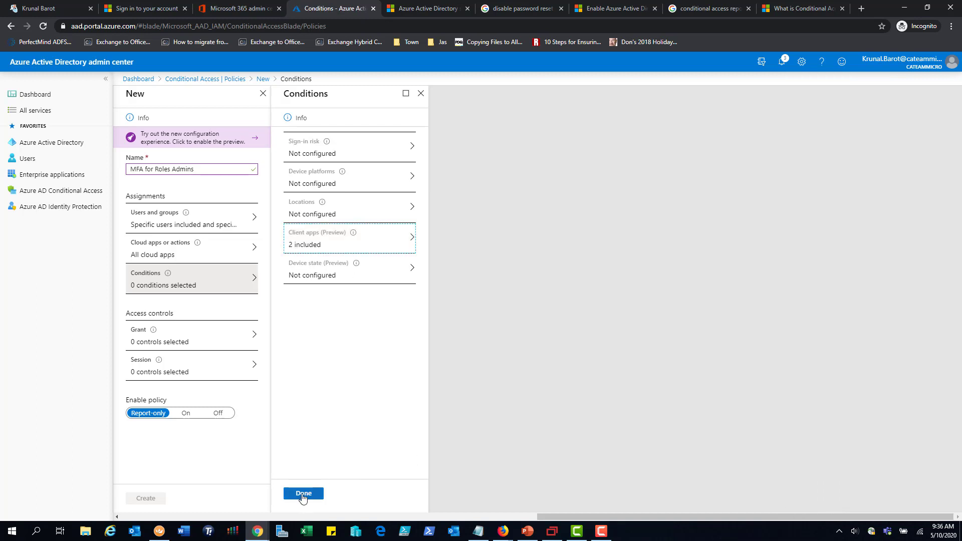
{"action": "left_click", "coordinate": [303, 494]}
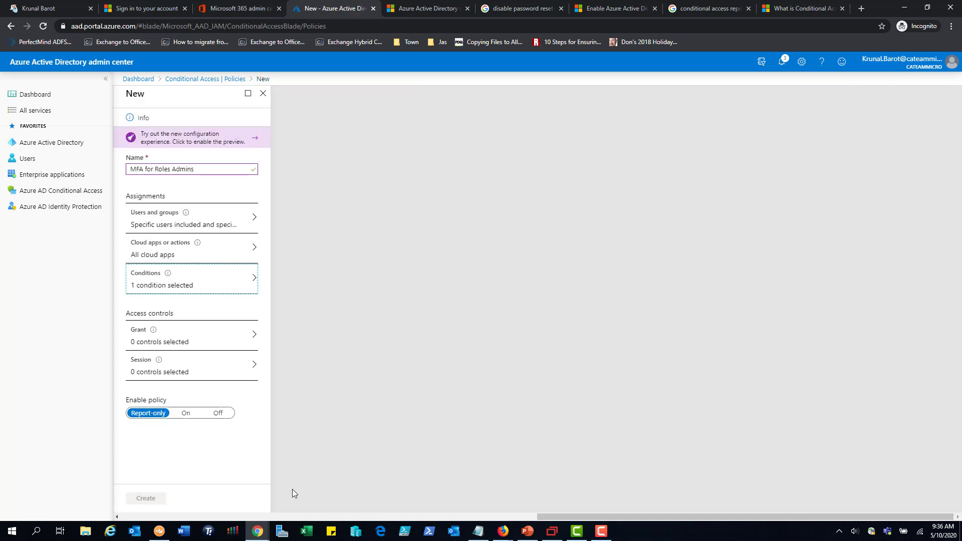
Grant access with multi-factor authentication required, and create the policy with its enable state set to On
{"action": "left_click", "coordinate": [194, 348]}
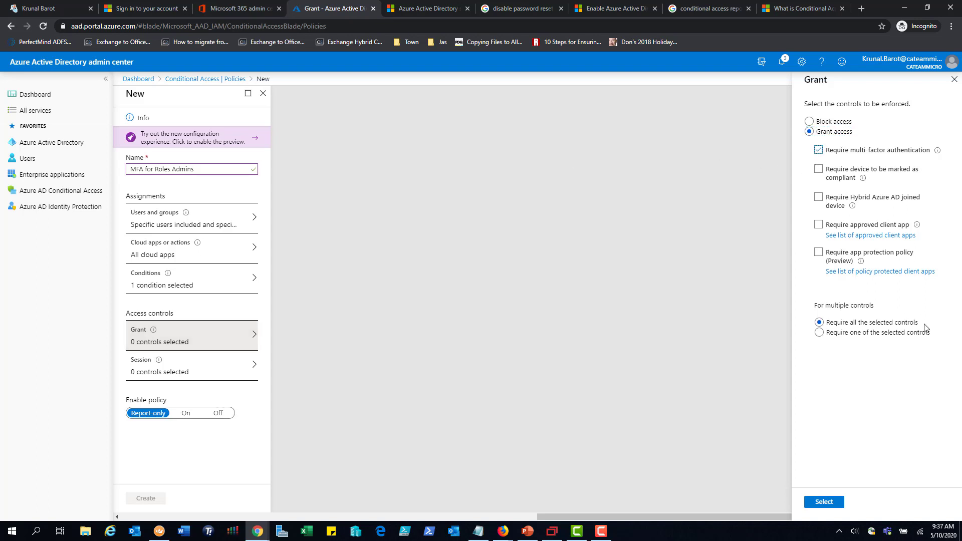
{"action": "left_click", "coordinate": [832, 502]}
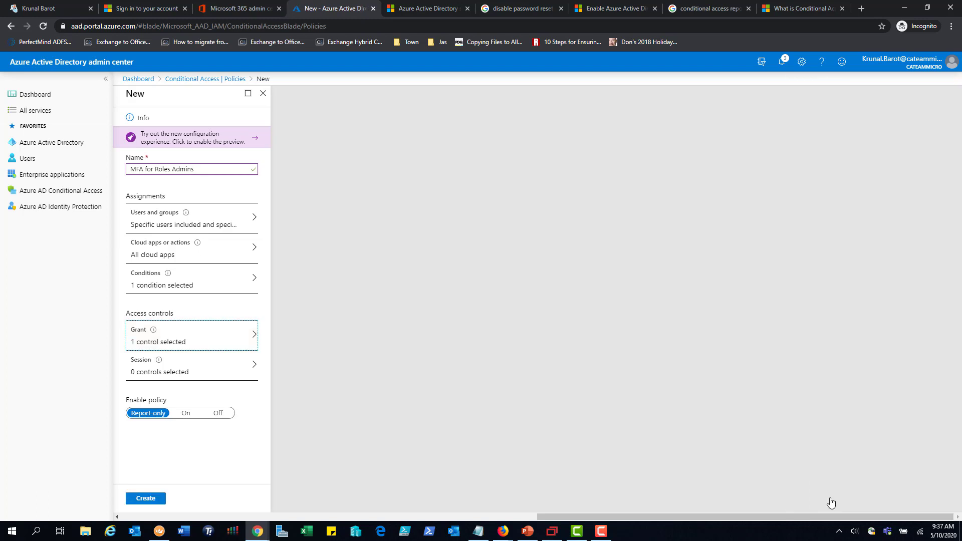
{"action": "left_click", "coordinate": [186, 417]}
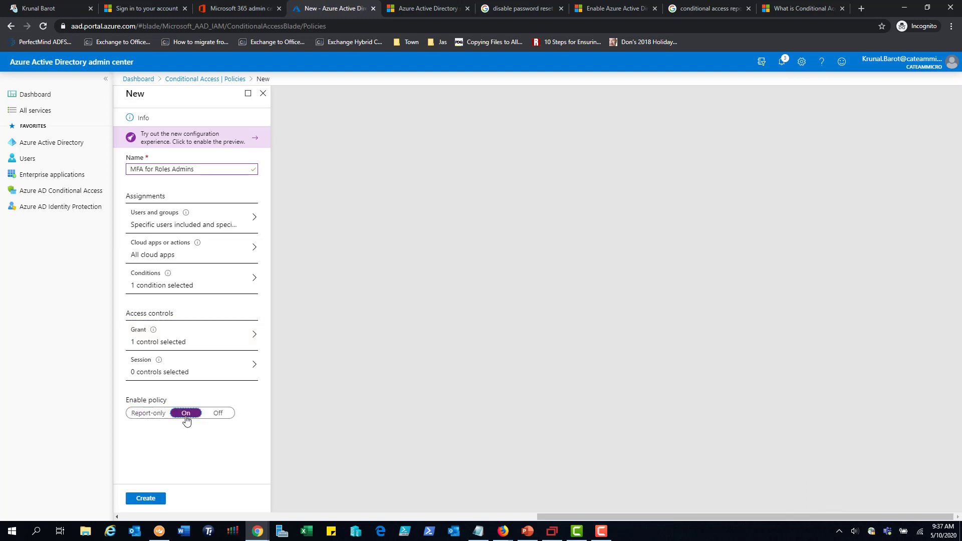
{"action": "left_click", "coordinate": [154, 501]}
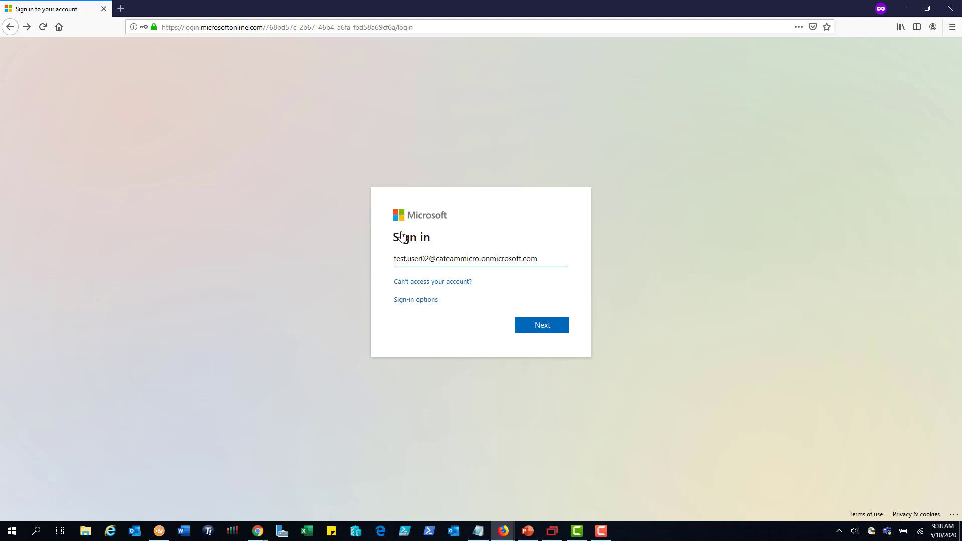
In Firefox, sign in with the second test user's account by submitting the prefilled e-mail and entering the account password
{"action": "left_click", "coordinate": [538, 334]}
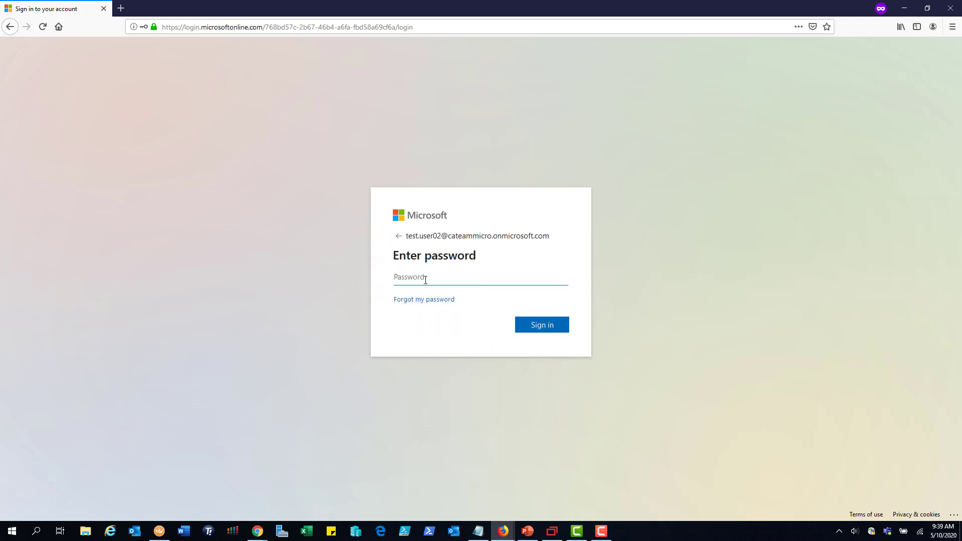
{"action": "type", "text": "••••••••"}
{"action": "left_click", "coordinate": [531, 331]}
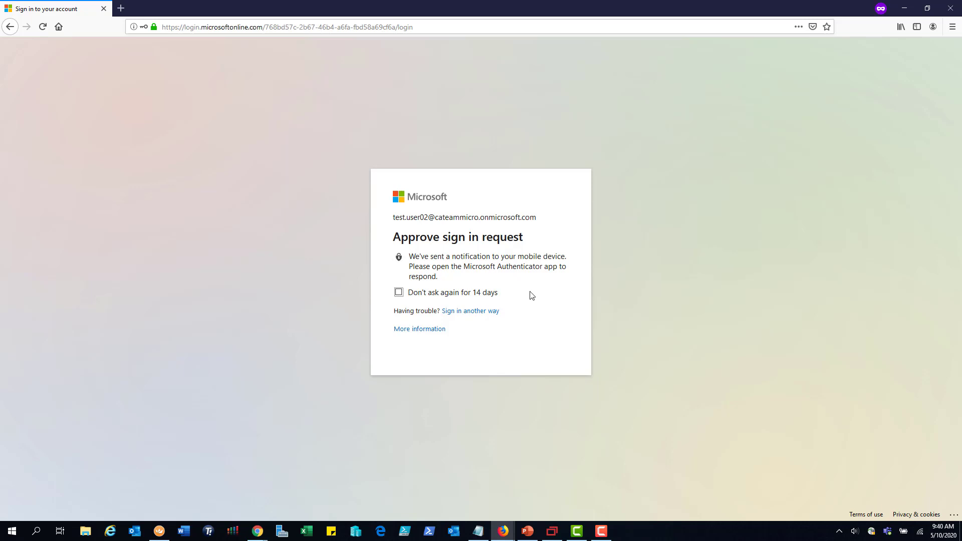
Show the mirrored phone's Authenticator app for the sign-in approval, and decline to stay signed in
{"action": "left_click_drag", "start_coordinate": [464, 266], "coordinate": [562, 266]}
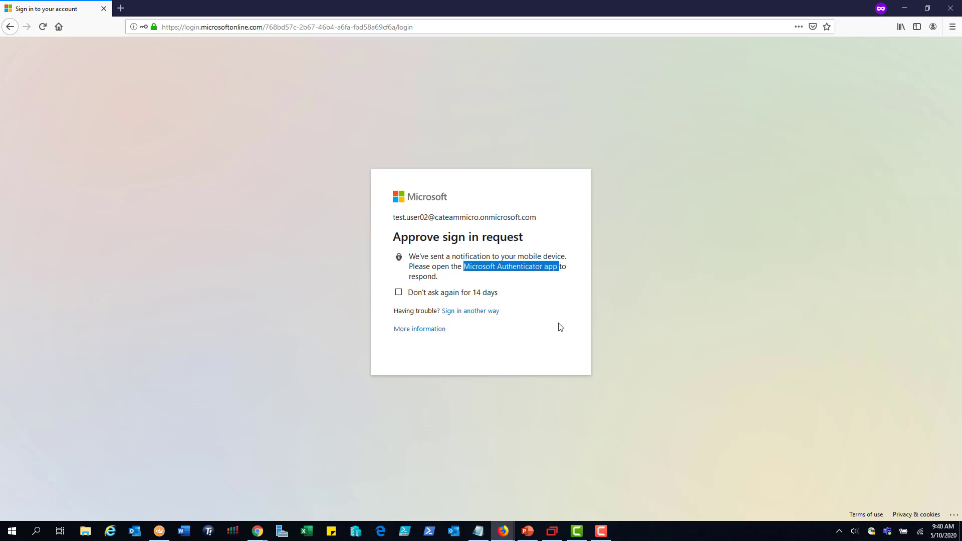
{"action": "left_click", "coordinate": [553, 532]}
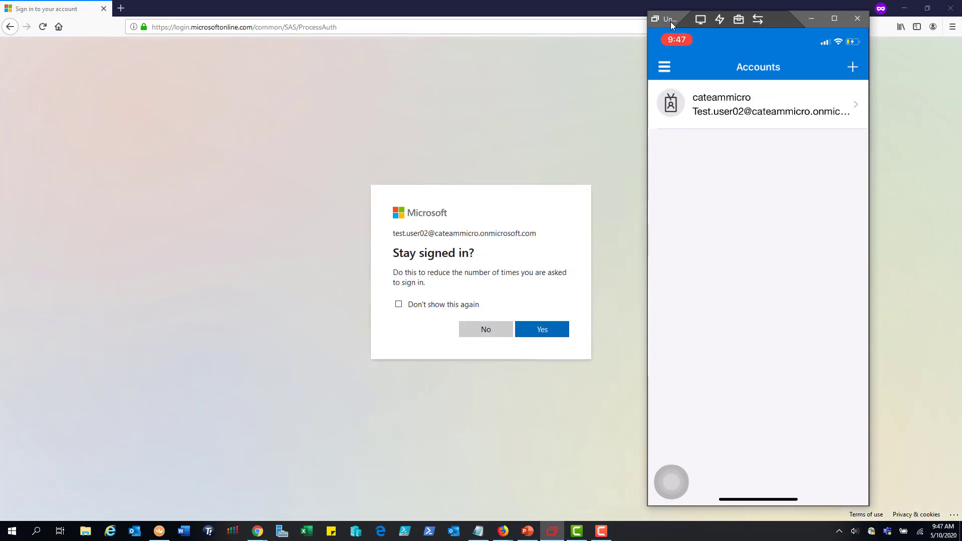
{"action": "left_click", "coordinate": [348, 81]}
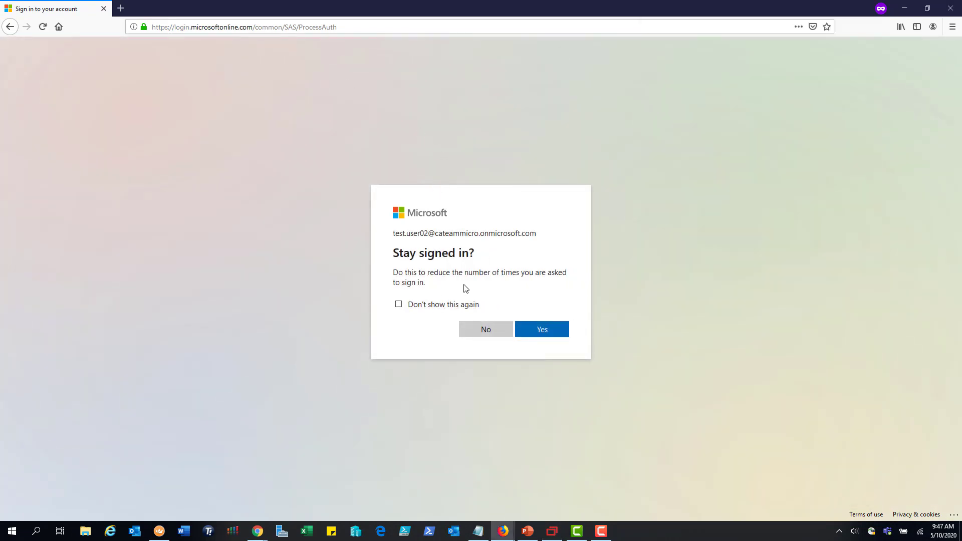
{"action": "left_click", "coordinate": [479, 334]}
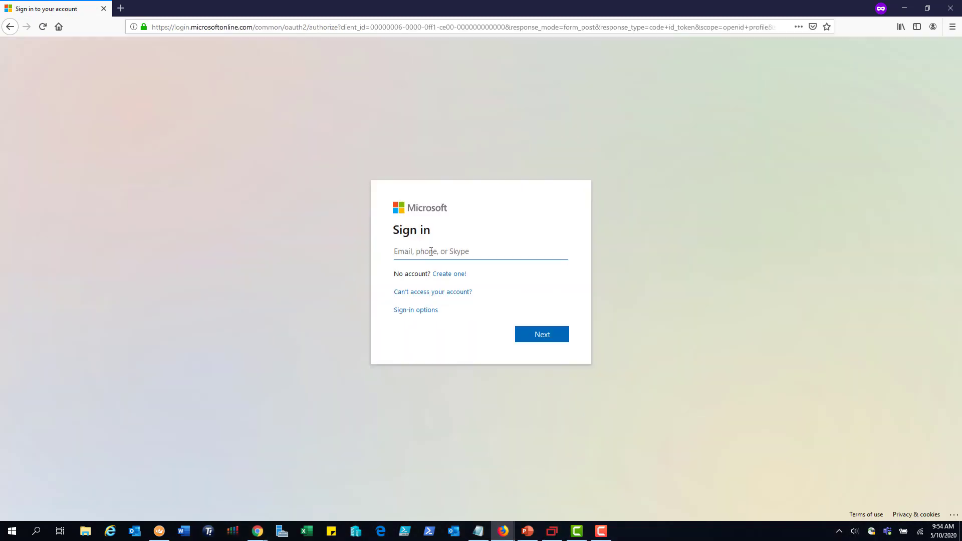
Sign in as the first test user with the account's e-mail and password, and proceed to the additional security verification setup
{"action": "key", "text": "ctrl+v"}
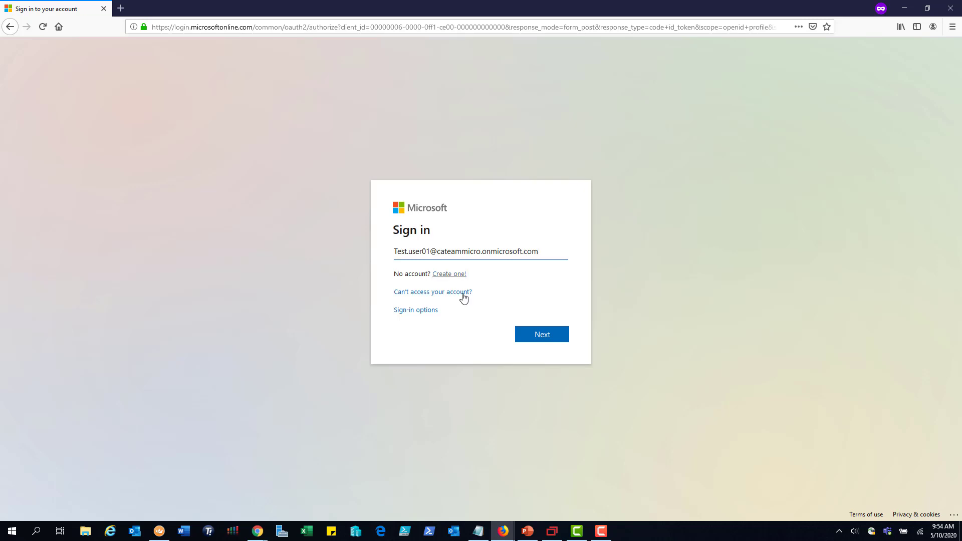
{"action": "left_click", "coordinate": [542, 335]}
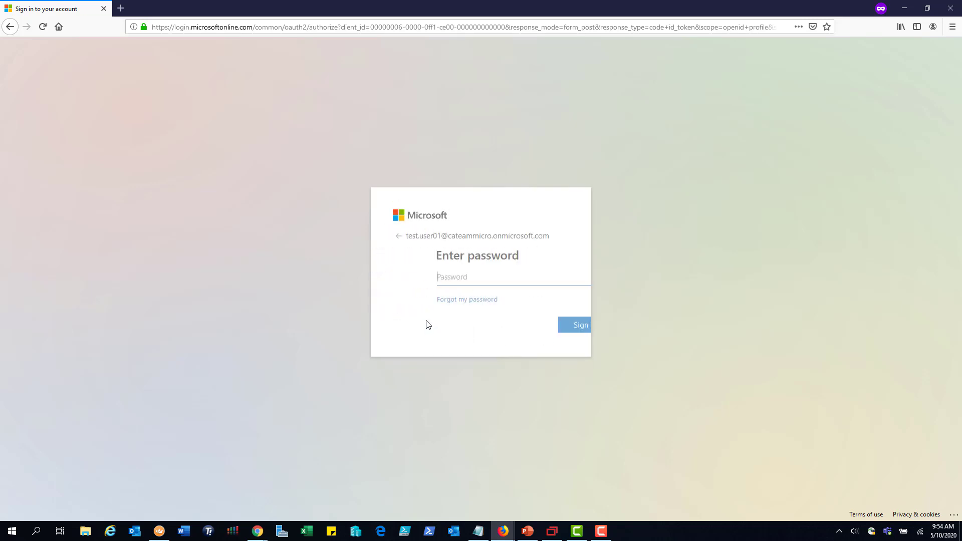
{"action": "left_click", "coordinate": [427, 278]}
{"action": "type", "text": "••••••••"}
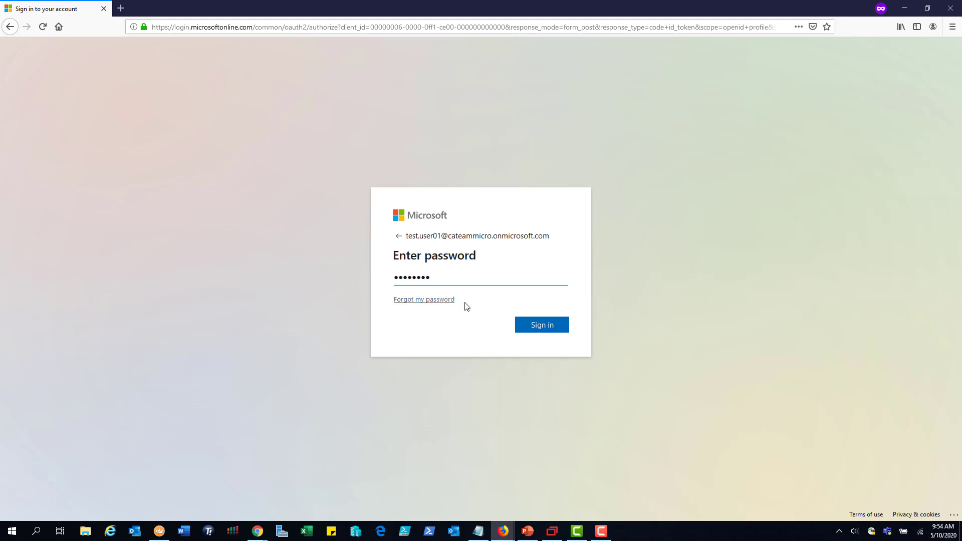
{"action": "left_click", "coordinate": [541, 330]}
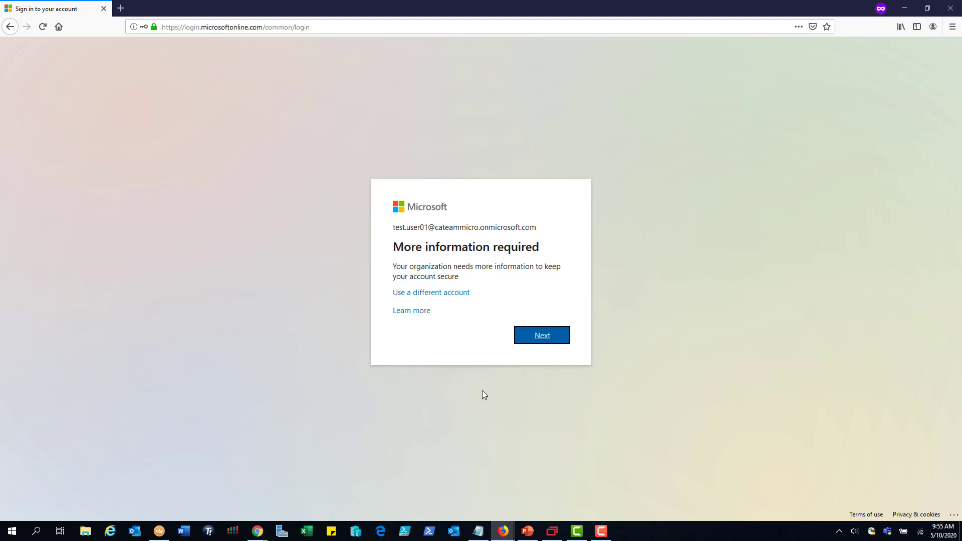
{"action": "left_click", "coordinate": [540, 341]}
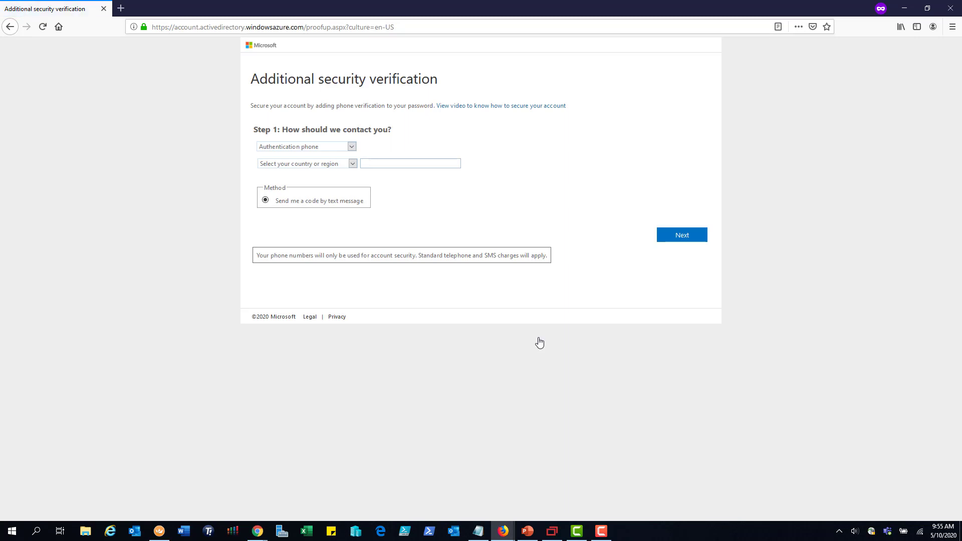
Choose Mobile app as the contact method for security verification and open its setup to get the QR code
{"action": "left_click", "coordinate": [353, 147]}
{"action": "left_click", "coordinate": [335, 167]}
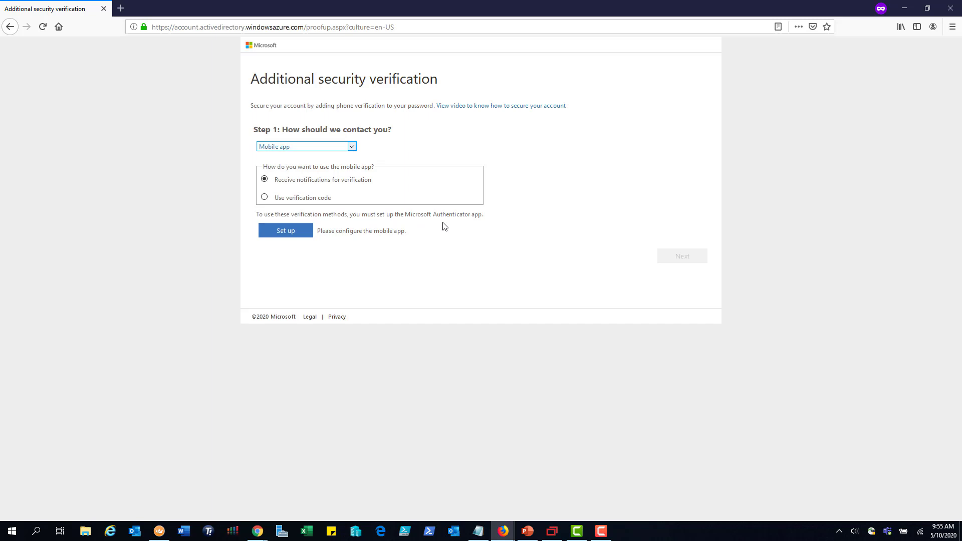
{"action": "left_click", "coordinate": [291, 233]}
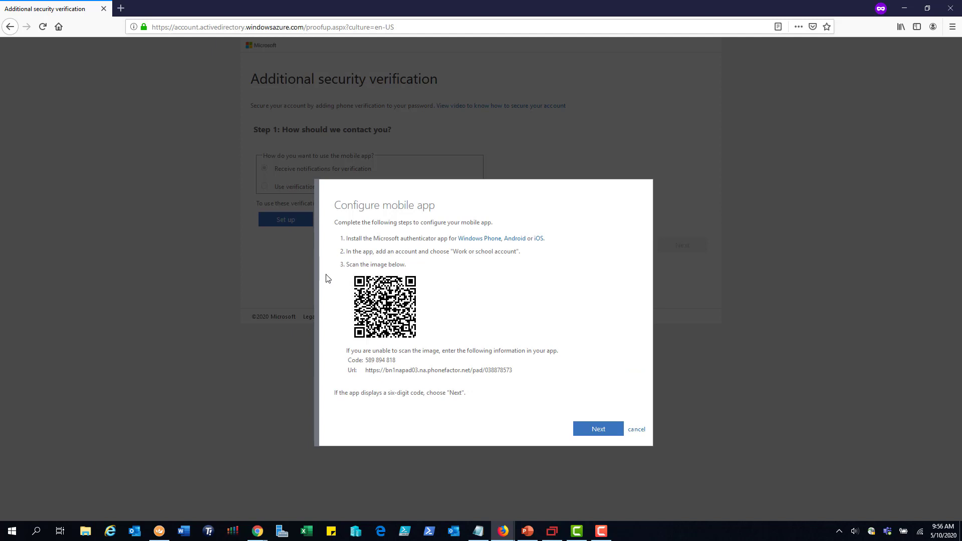
Switch to the mirrored phone's Authenticator app, place it clear of the QR code for adding the first test user's account, and complete the mobile app configuration
{"action": "left_click", "coordinate": [552, 532]}
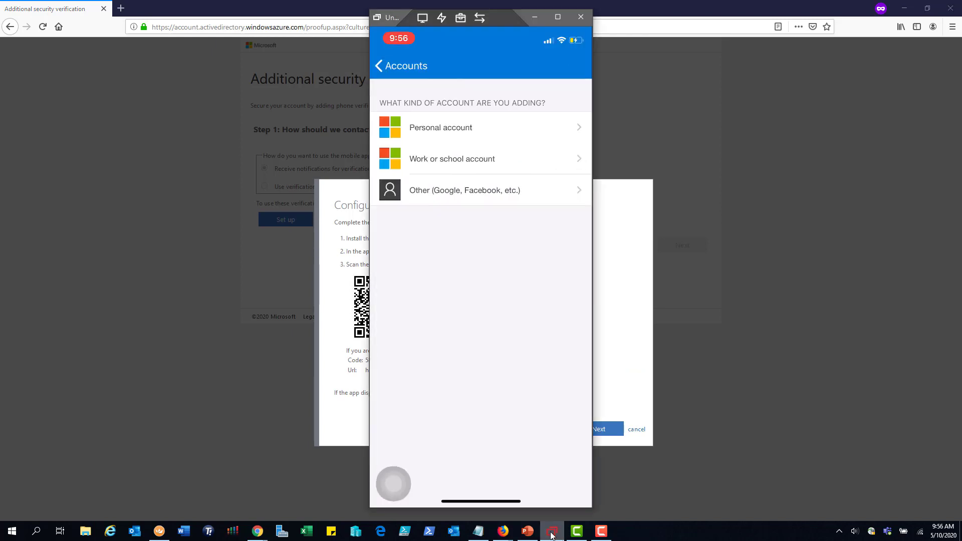
{"action": "left_click_drag", "start_coordinate": [388, 20], "coordinate": [704, 19]}
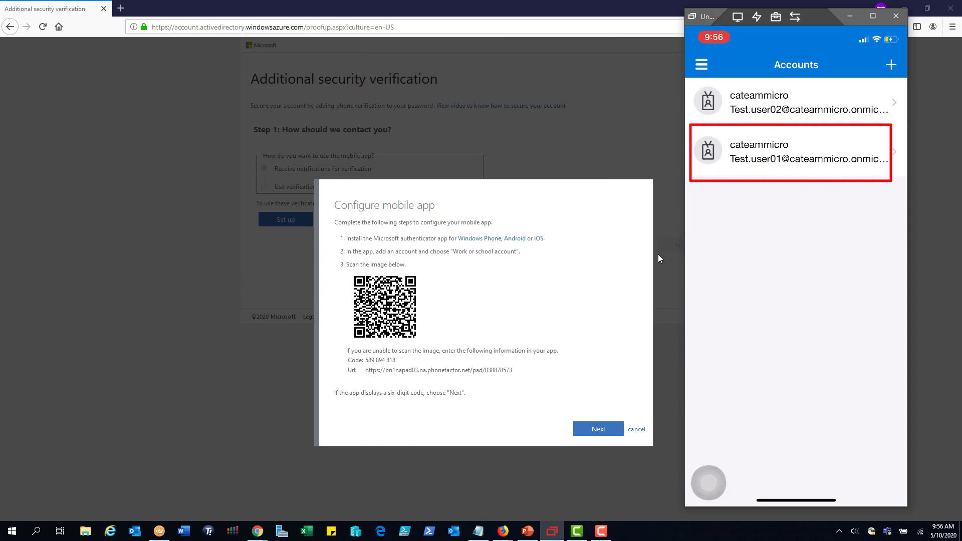
{"action": "left_click", "coordinate": [598, 429]}
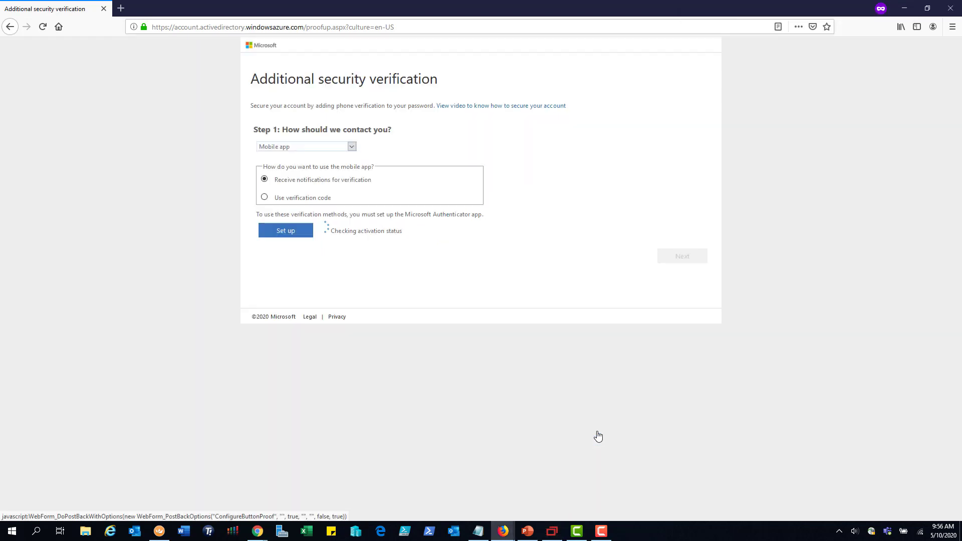
Bring the mirrored phone back beside the activation check, and proceed to the Mobile App device verification
{"action": "left_click", "coordinate": [553, 530]}
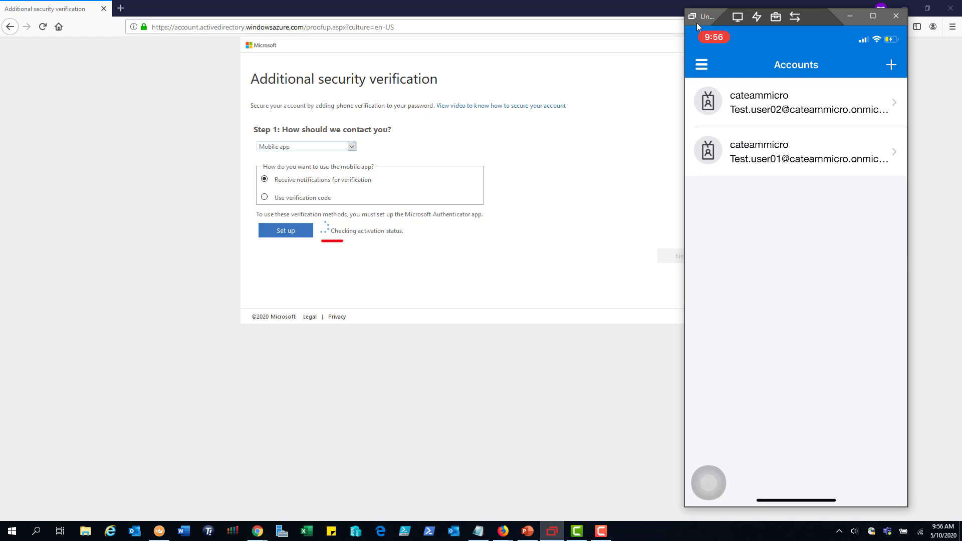
{"action": "left_click_drag", "start_coordinate": [704, 19], "coordinate": [732, 19]}
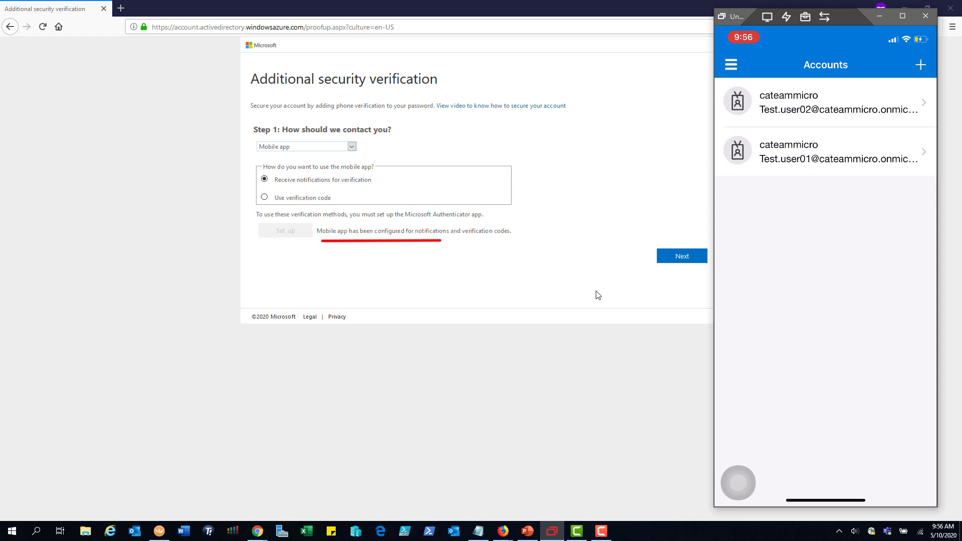
{"action": "left_click", "coordinate": [681, 257]}
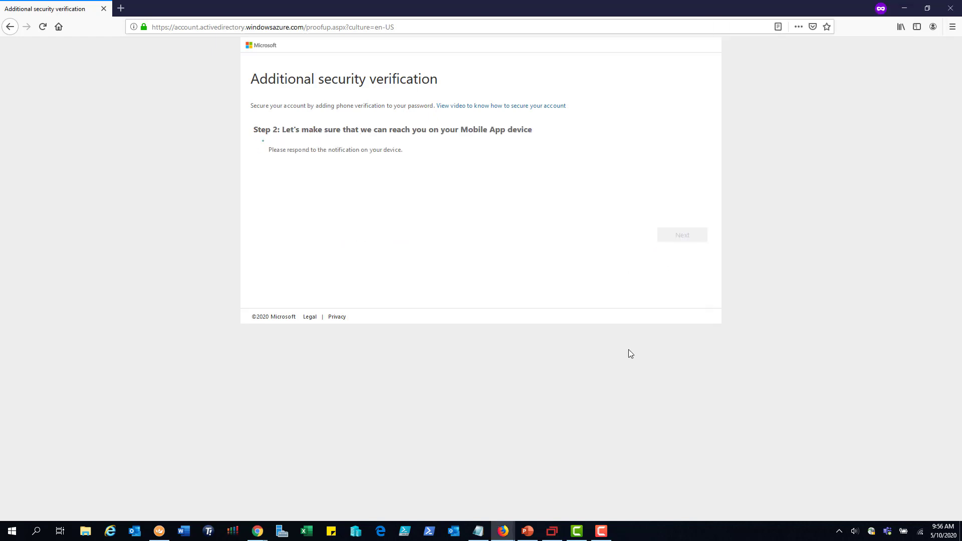
Show the mirrored phone for approving the verification notification, and finish the security setup without entering a backup phone number
{"action": "left_click", "coordinate": [552, 531]}
{"action": "left_click_drag", "start_coordinate": [422, 17], "coordinate": [721, 23]}
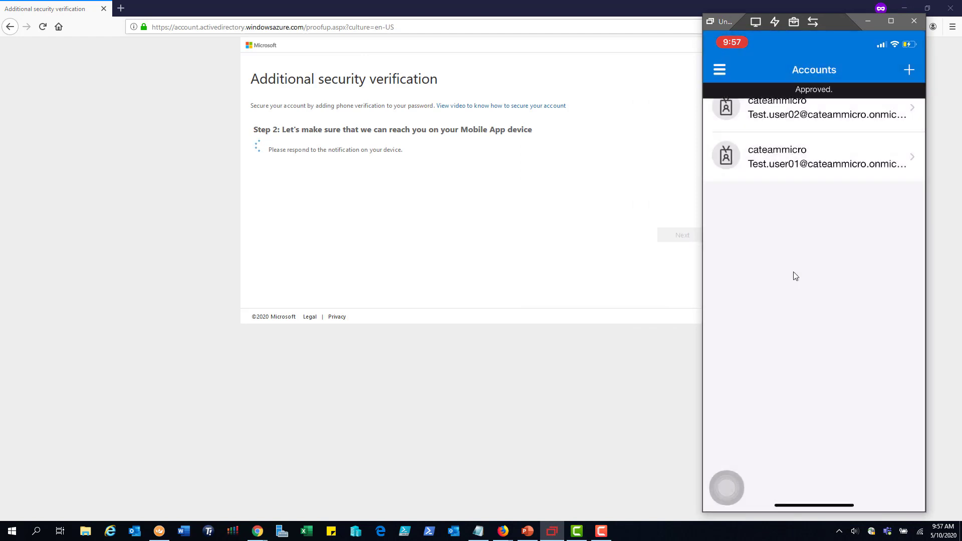
{"action": "left_click", "coordinate": [356, 274]}
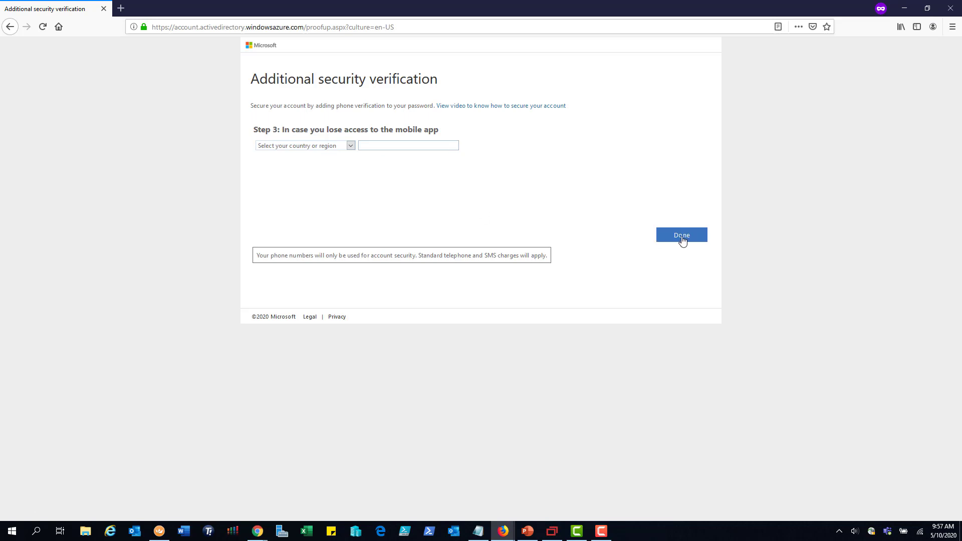
{"action": "left_click", "coordinate": [682, 235]}
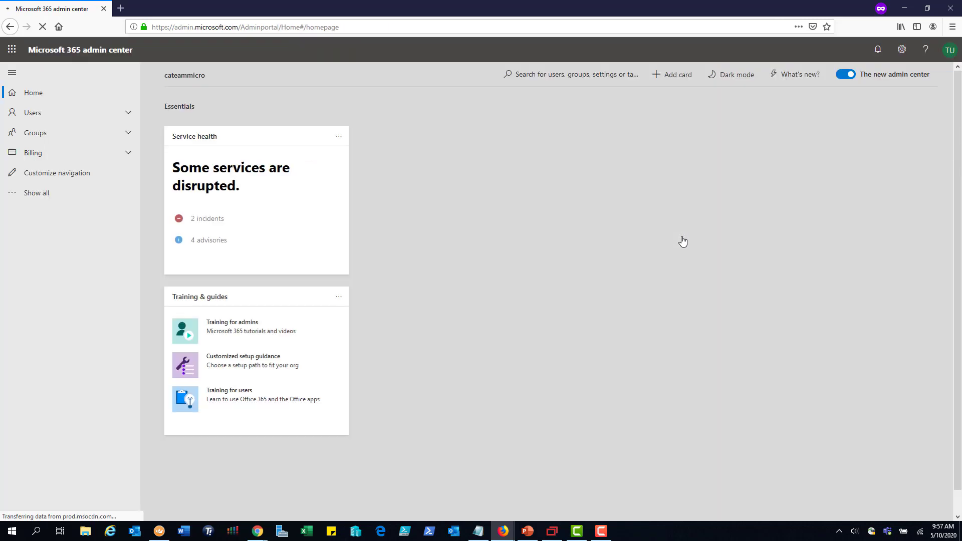